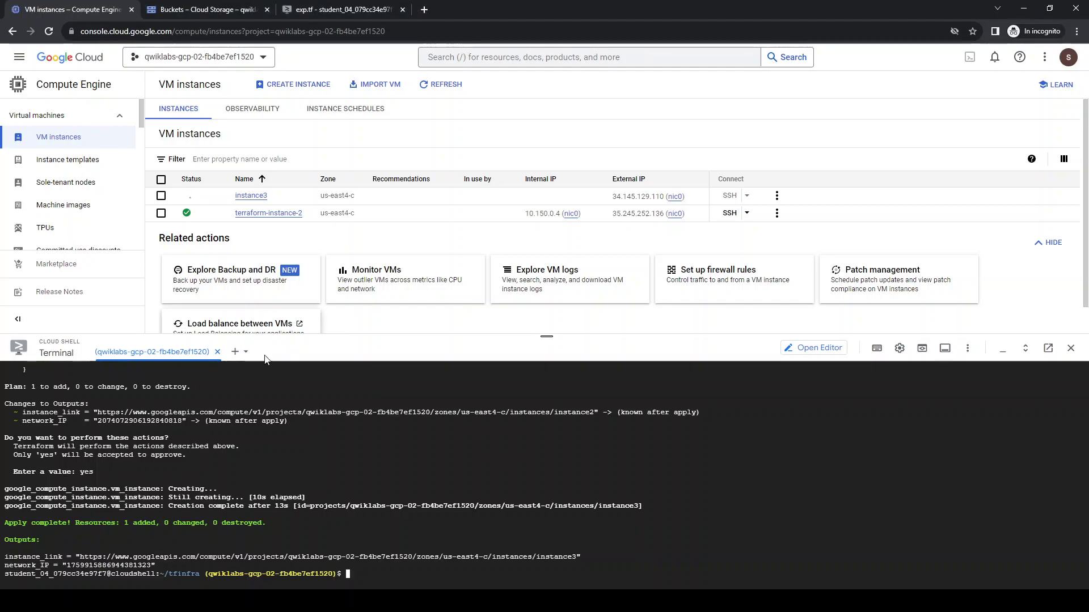
- Enlarge the console page, glance at the Terraform code, and check the created storage bucket
left_click_drag(279, 338, 280, 366)
left_click(324, 10)
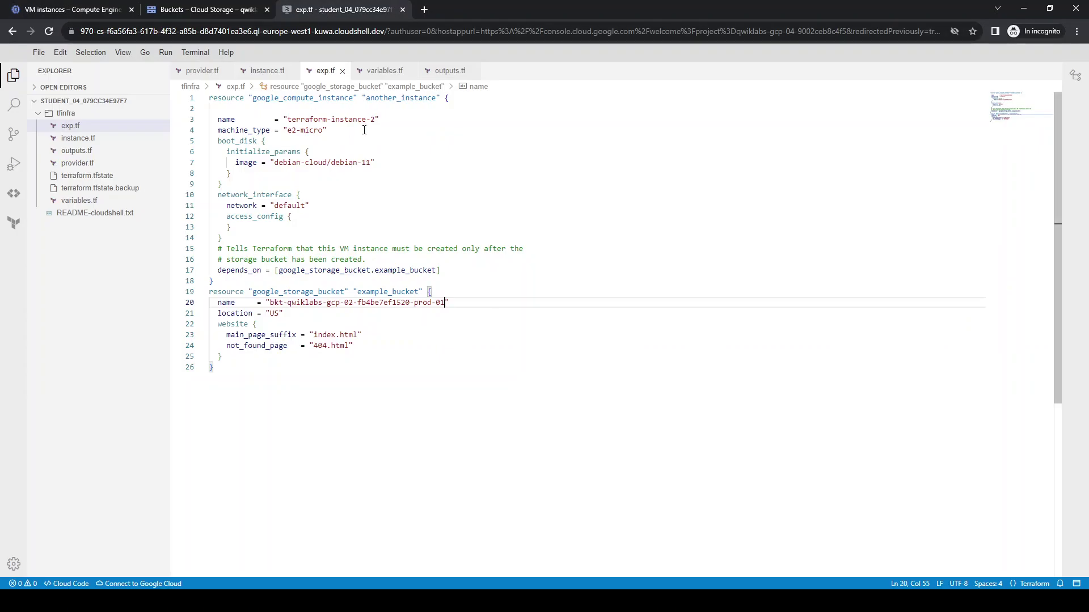
left_click(205, 10)
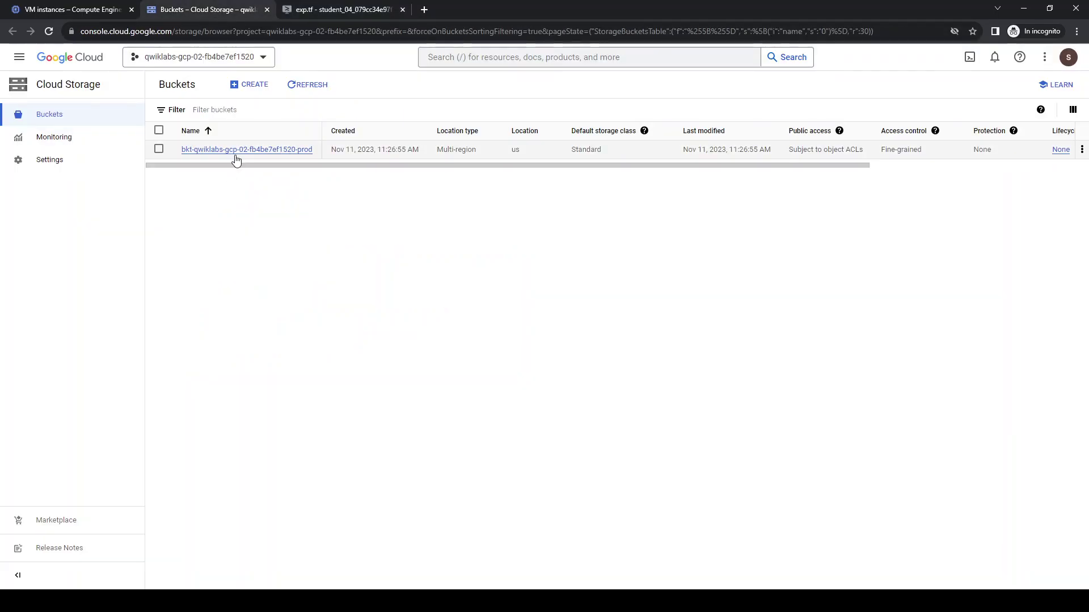
- Refresh the VM instances list to show instance3 and terraform-instance-2 running, then clear the terminal
left_click(61, 10)
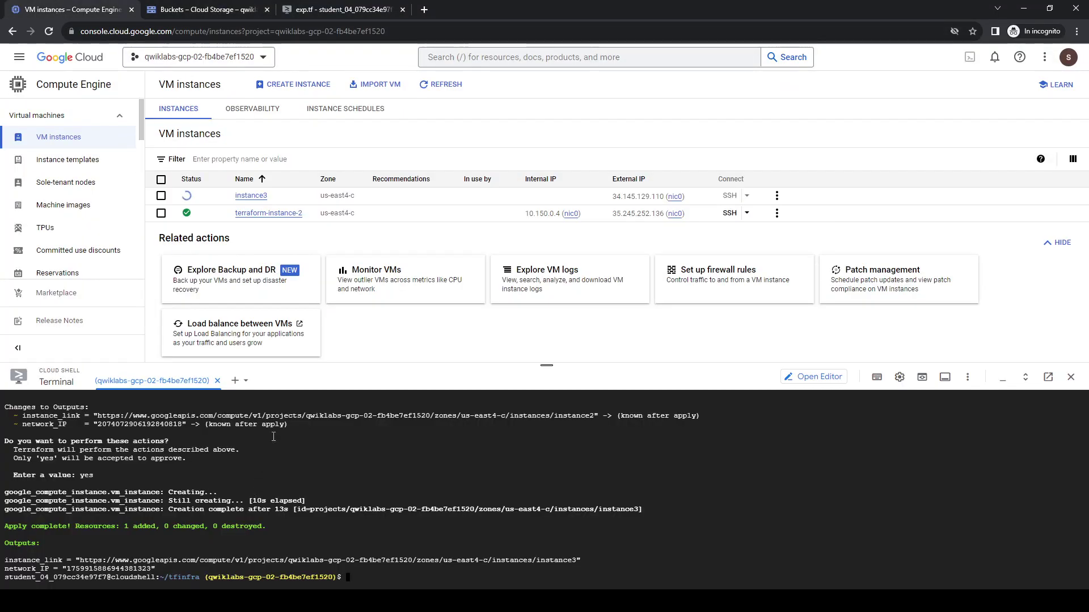
left_click(441, 84)
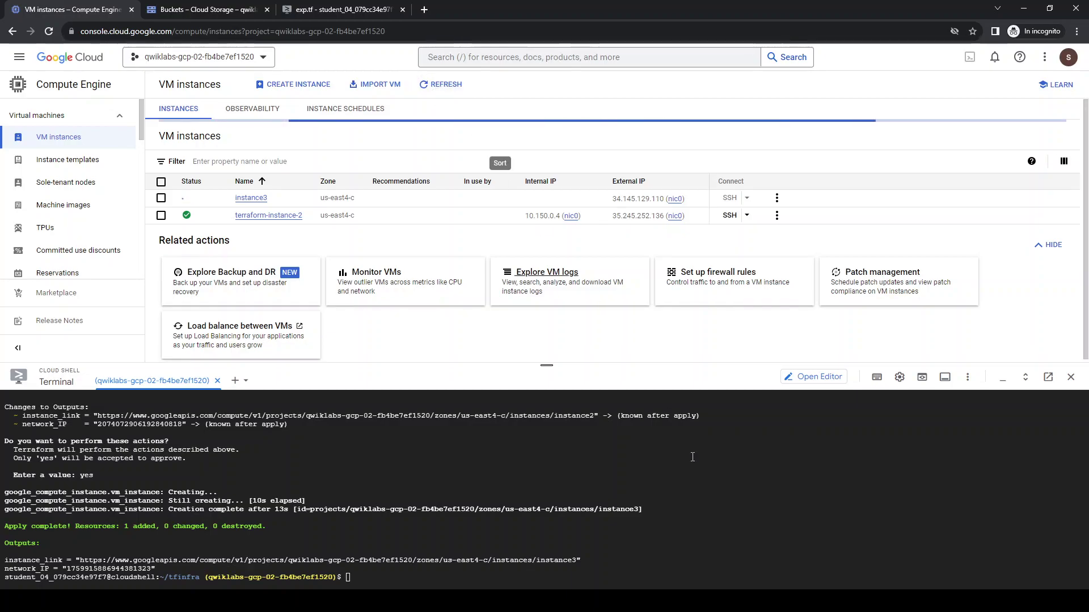
key("ctrl+l")
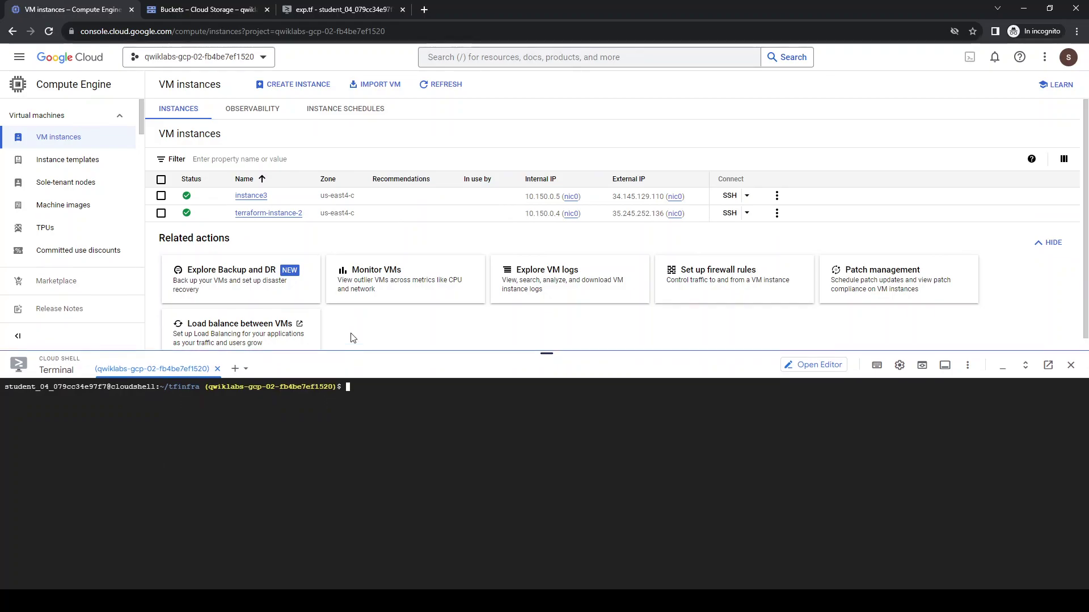
- In an enlarged terminal, run 'terraform graph | dot -Tsvg > graph.svg' and list files to confirm graph.svg
left_click_drag(348, 368, 348, 194)
type("terraform graph | dot -Tsvg > graph.svg")
key("Return")
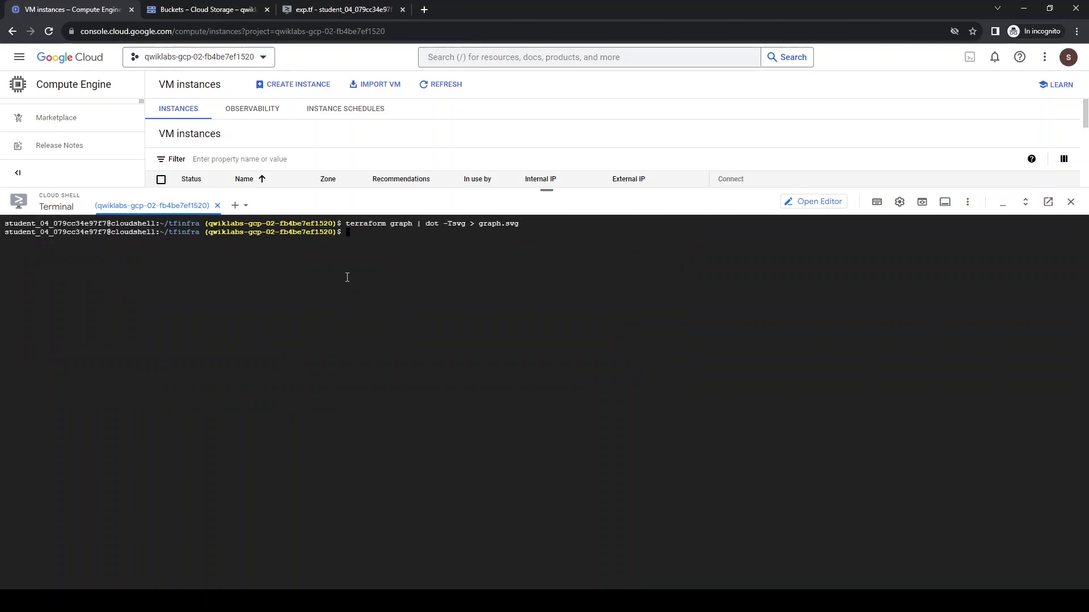
type("ls")
key("Return")
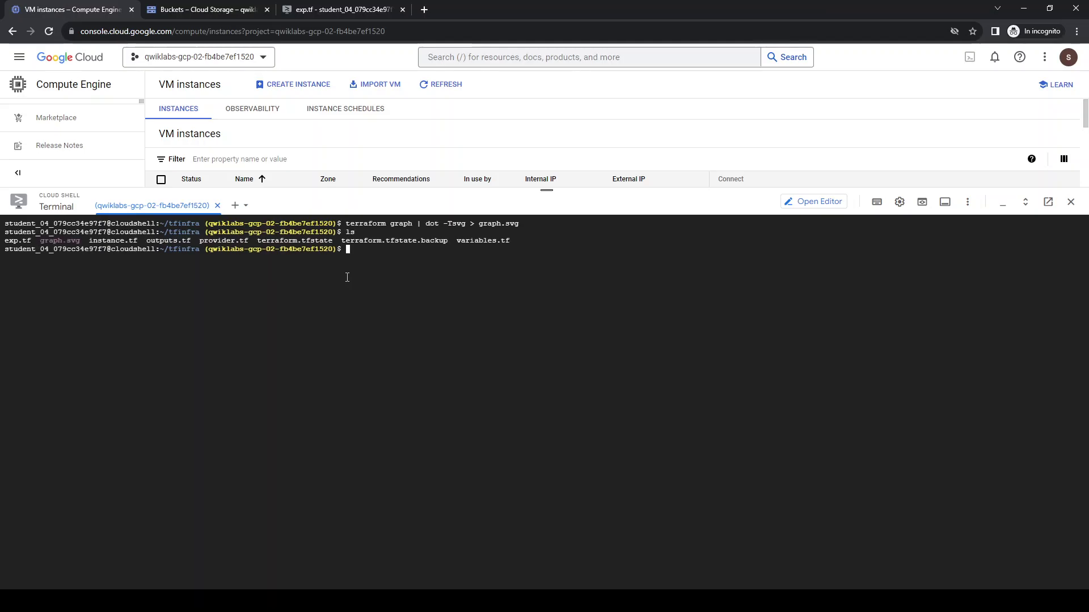
- Collapse tfinfra and refresh the Explorer, rechecking the folder with ls in the terminal
left_click(340, 9)
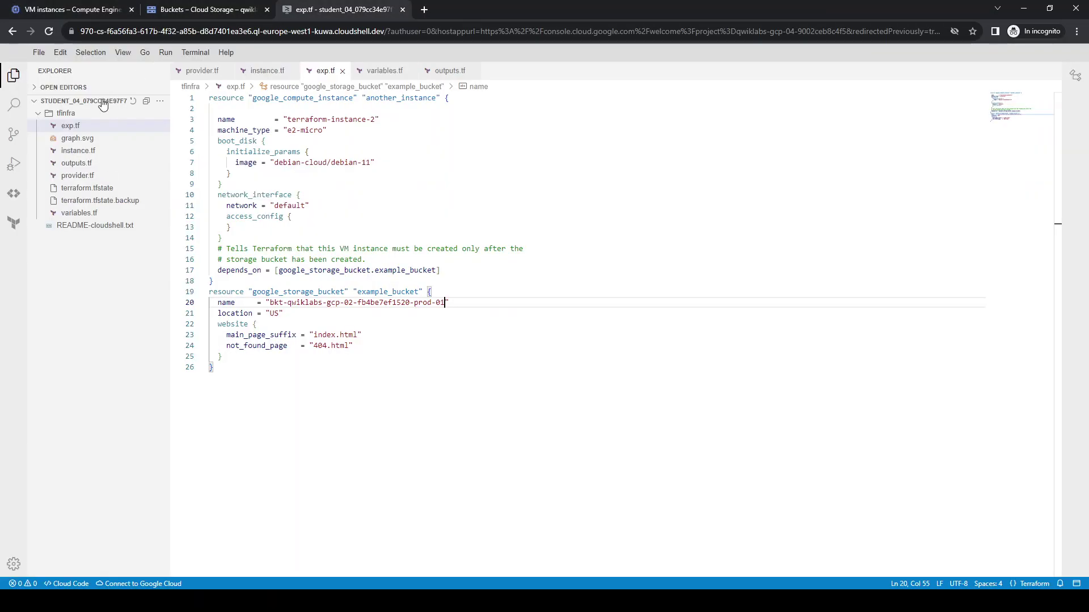
left_click(46, 114)
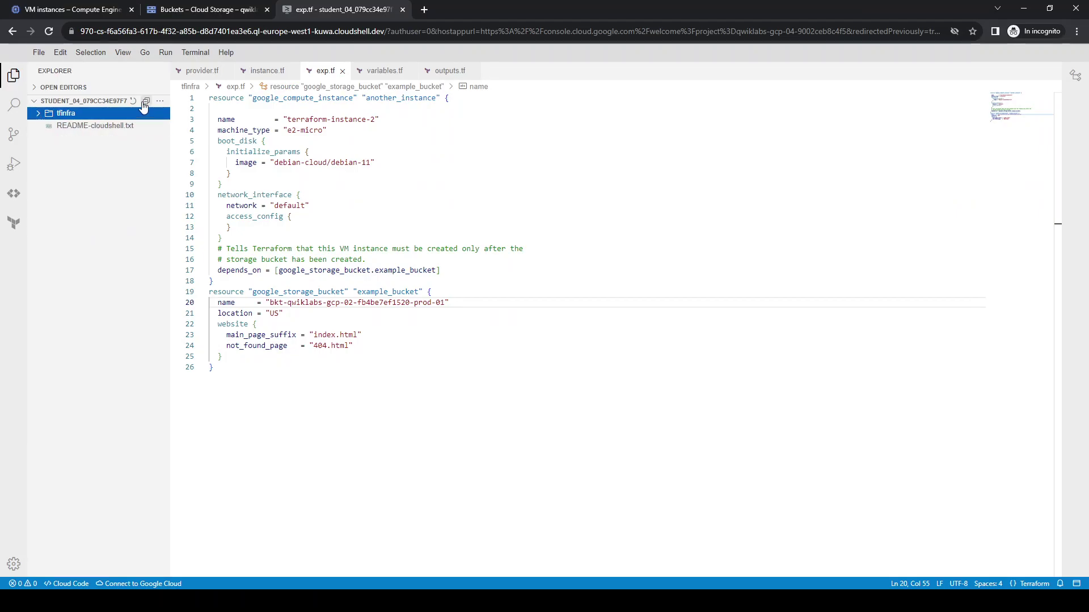
left_click(135, 102)
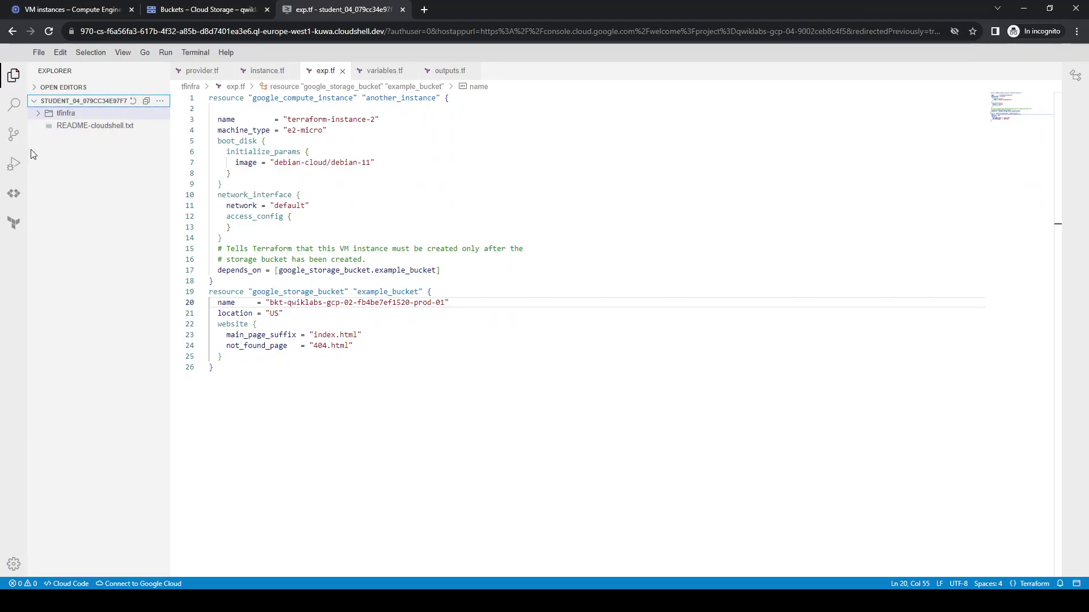
left_click(85, 9)
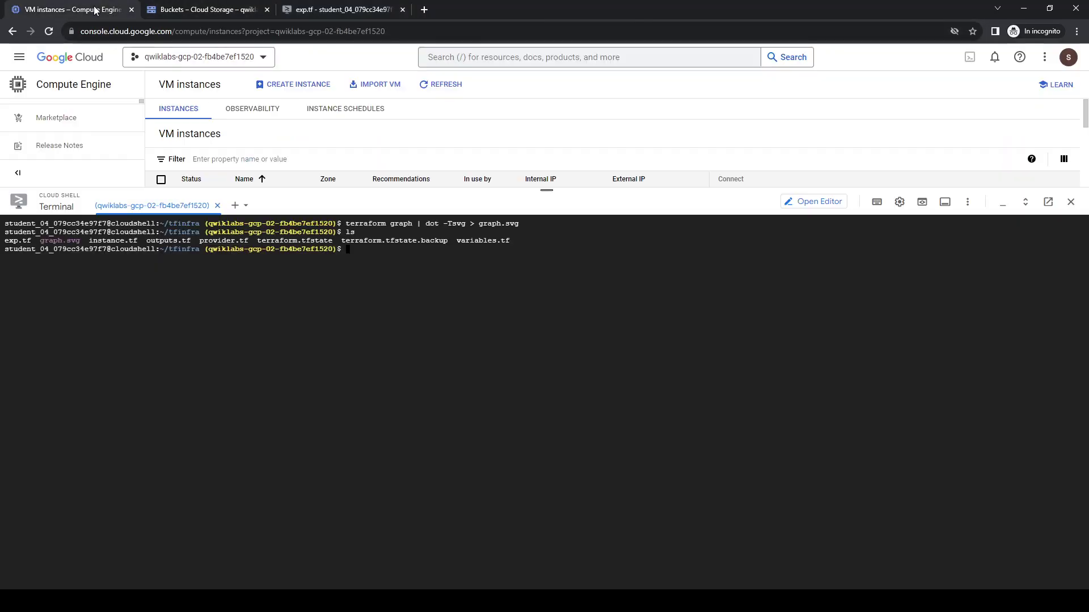
type("ls")
key("Return")
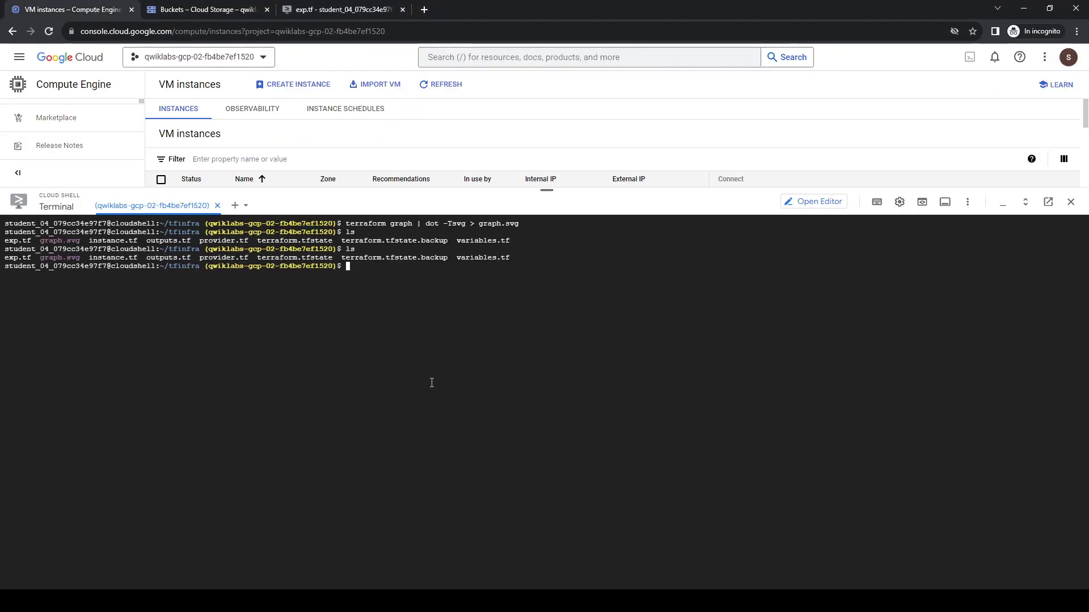
left_click(340, 10)
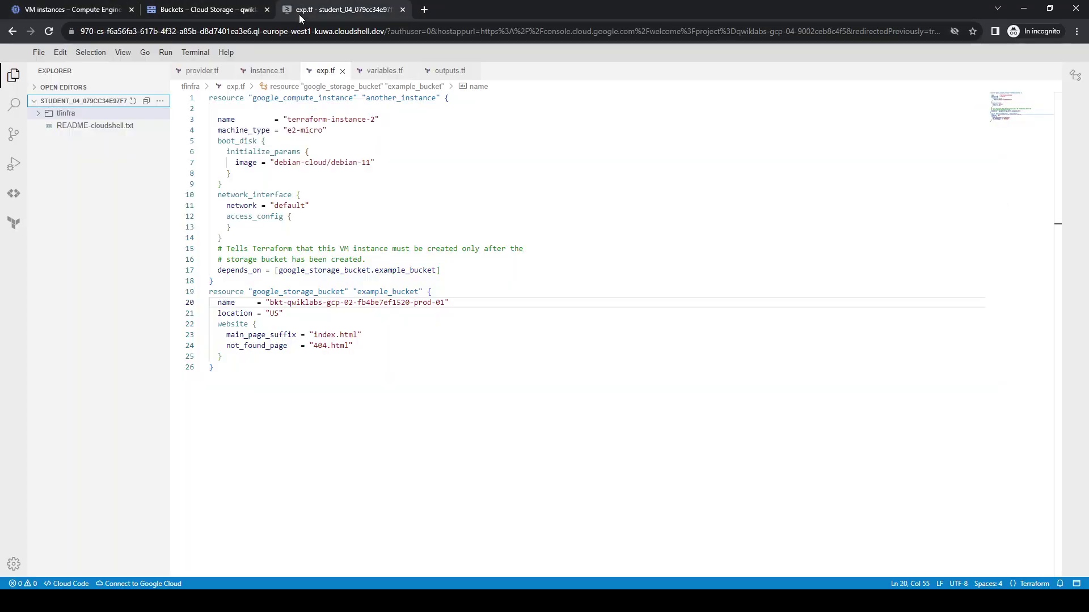
- Expand tfinfra and open graph.svg to view the instances, bucket, variables and provider graph
left_click(40, 115)
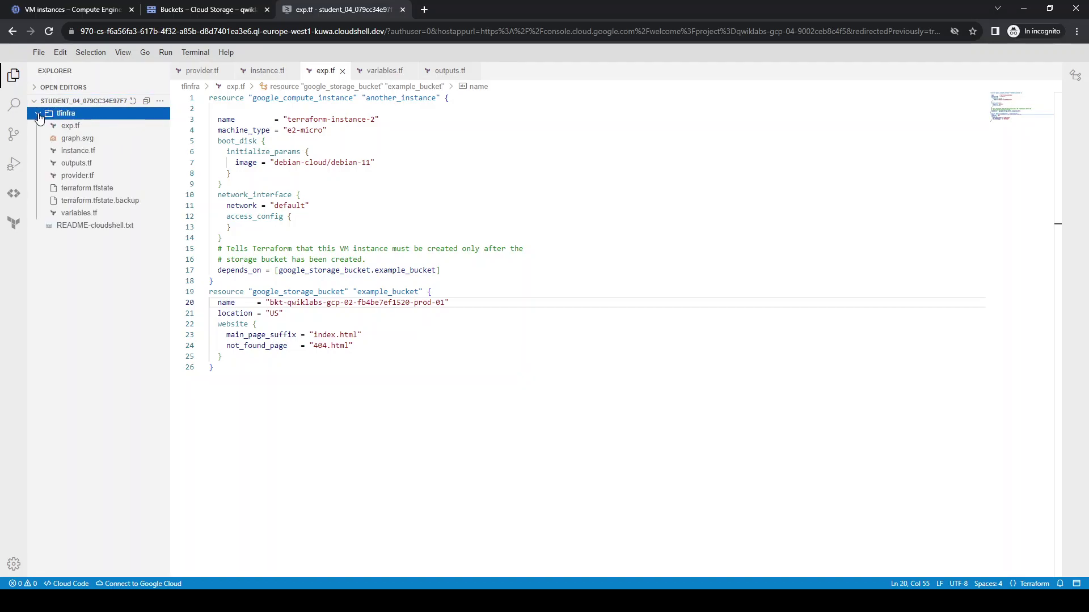
left_click(77, 138)
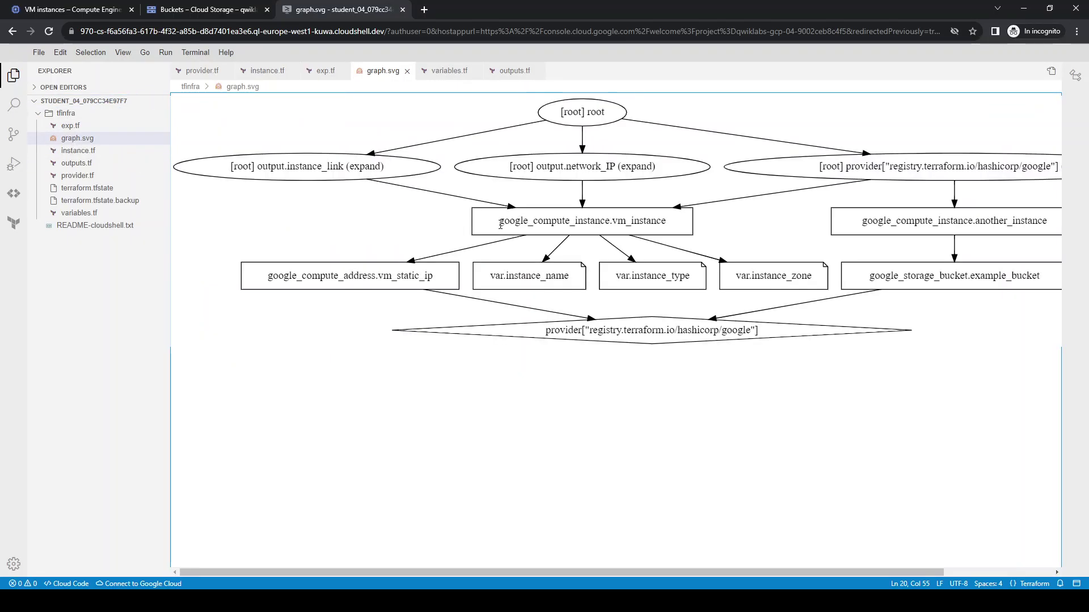